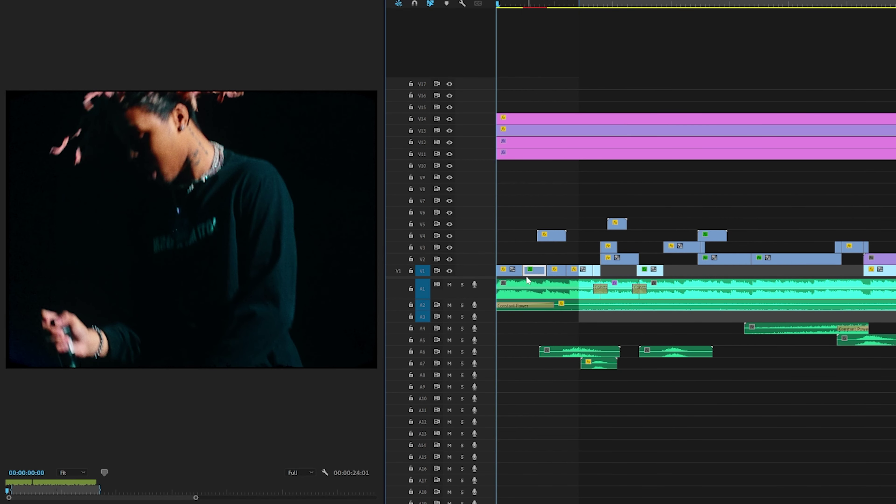
Apply Posterize Time to the V1 clip and set its frame rate to 12.
{"action": "mouse_move", "coordinate": [524, 5]}
{"action": "left_mouse_down"}
{"action": "mouse_move", "coordinate": [545, 7]}
{"action": "mouse_move", "coordinate": [521, 8]}
{"action": "left_mouse_up"}
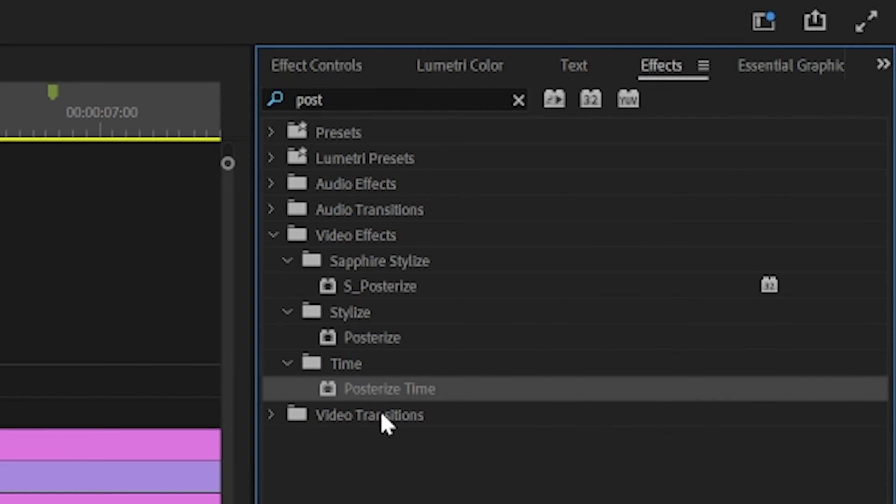
{"action": "left_click_drag", "start_coordinate": [430, 396], "coordinate": [317, 244]}
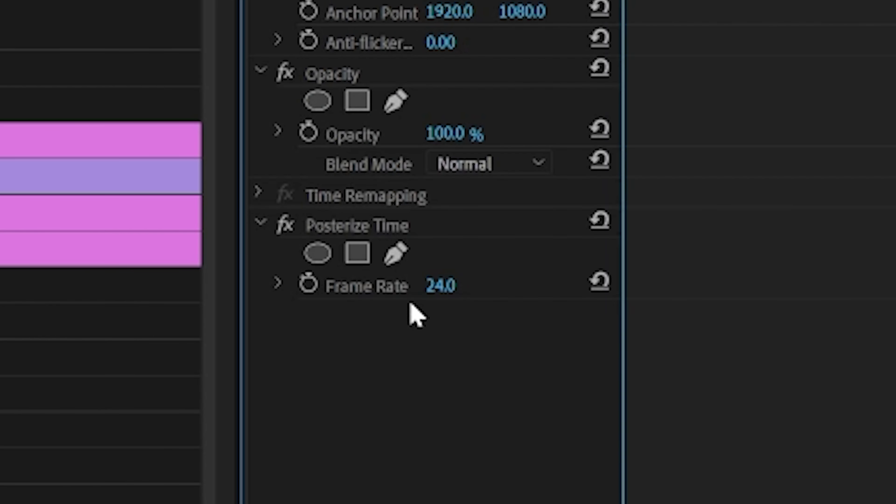
{"action": "left_click", "coordinate": [454, 286]}
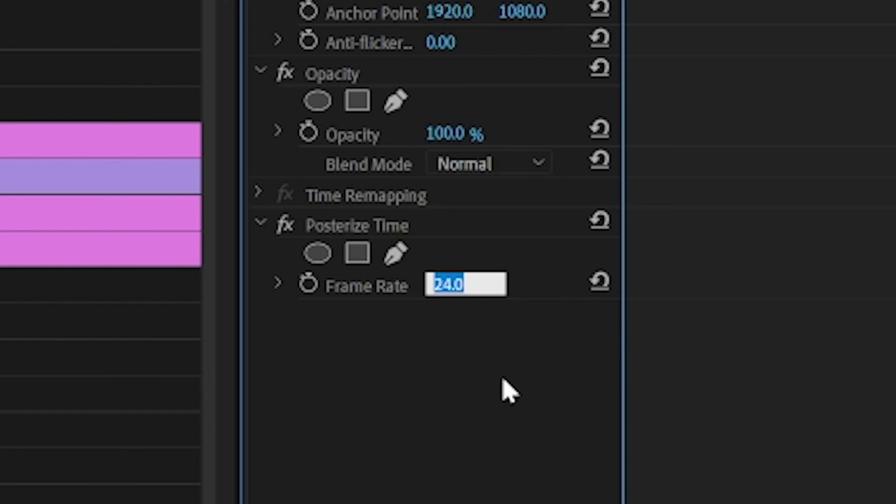
{"action": "type", "text": "12"}
{"action": "key", "text": "Return"}
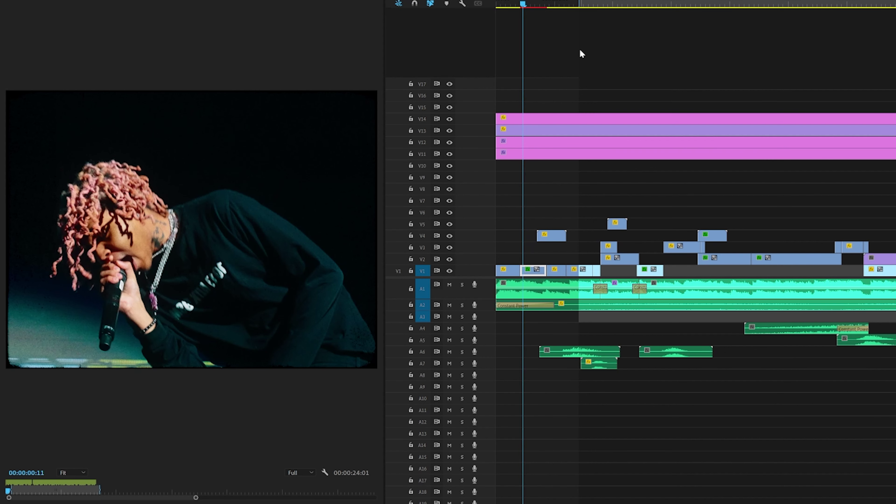
Play back the sequence to preview the choppy motion, then park the playhead at frame 17.
{"action": "key", "text": "space"}
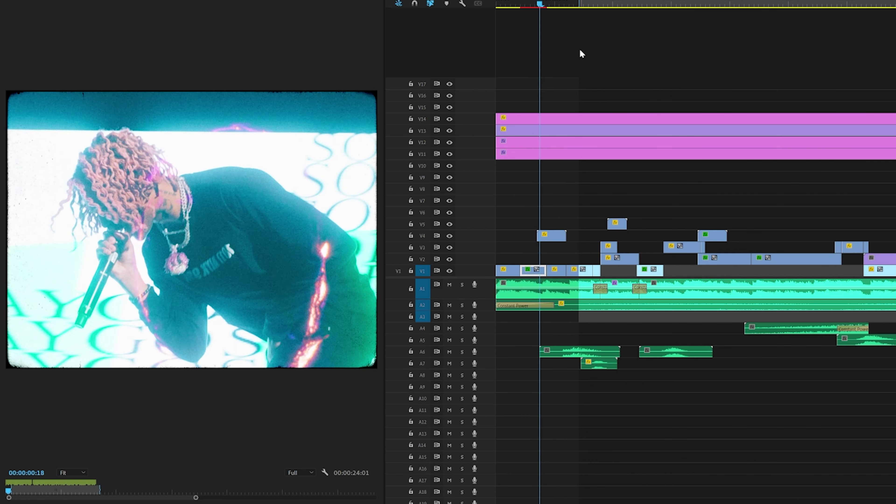
{"action": "key", "text": "space"}
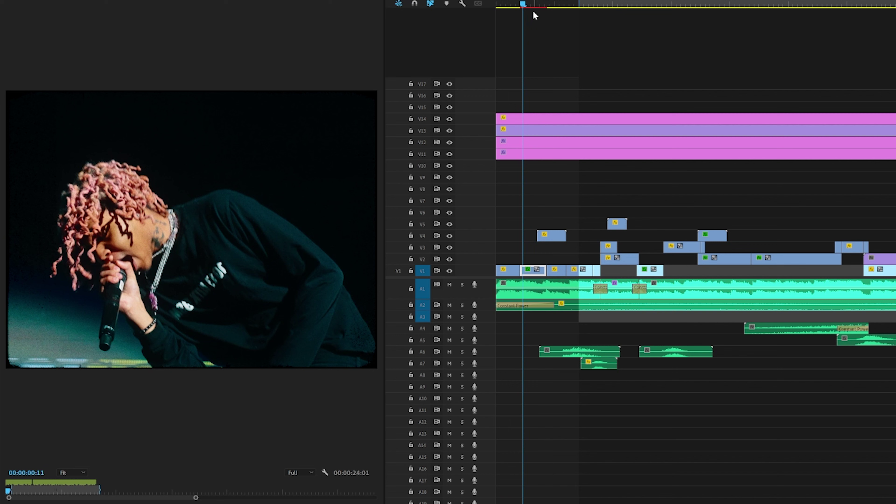
{"action": "key", "text": "space"}
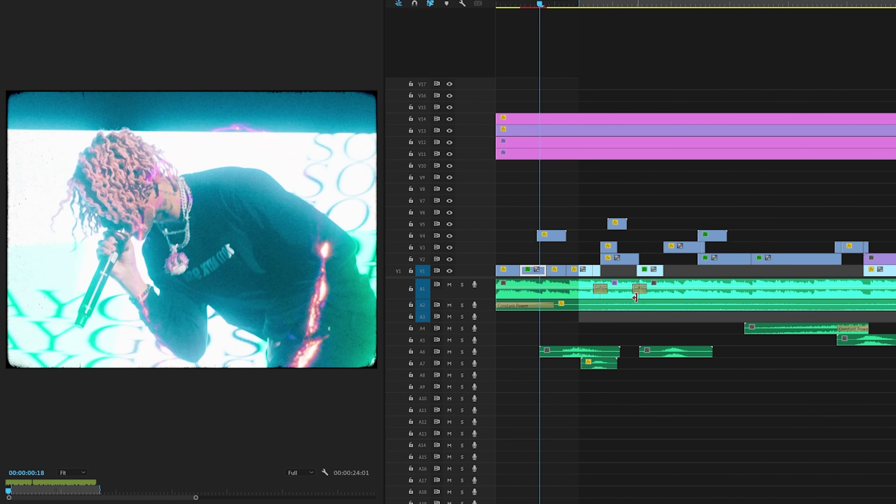
{"action": "key", "text": "="}
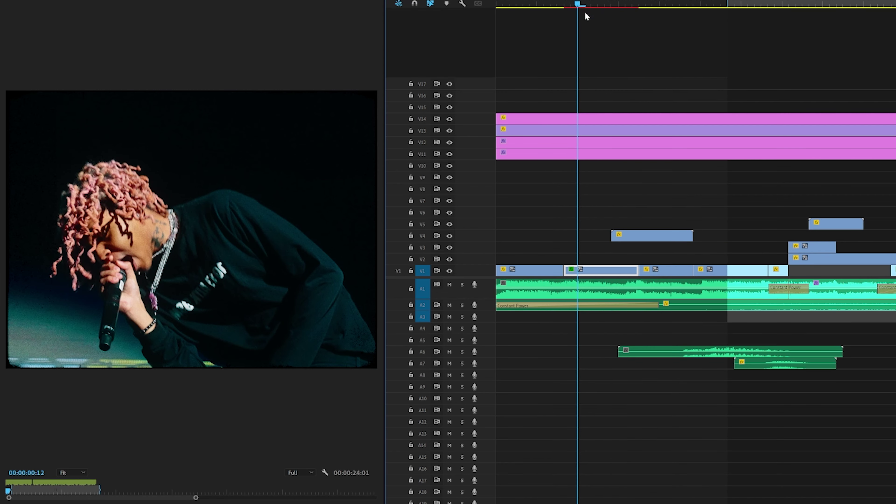
{"action": "left_click_drag", "start_coordinate": [584, 13], "coordinate": [618, 9]}
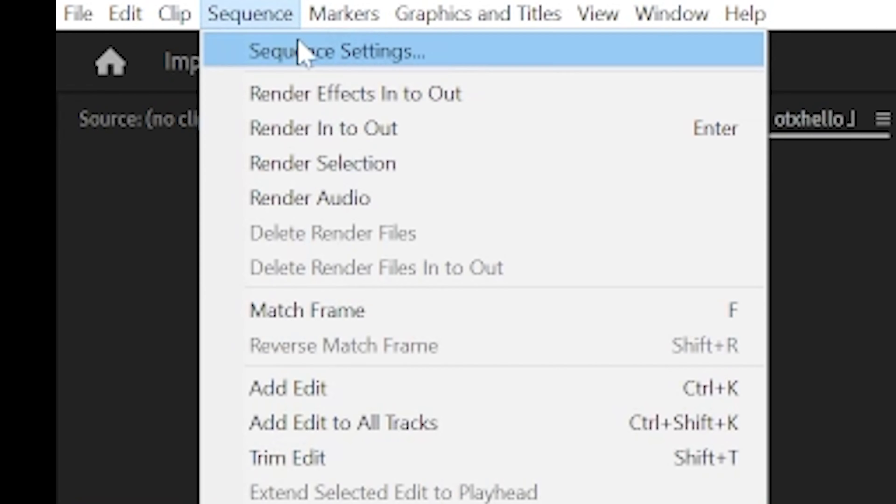
Change the sequence frame size to 1920 × 1080 in Sequence Settings.
{"action": "left_click", "coordinate": [300, 50]}
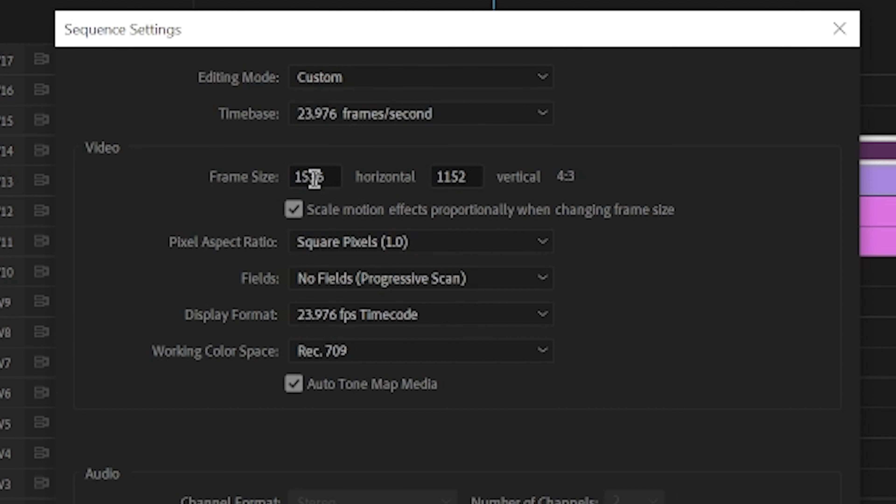
{"action": "left_click_drag", "start_coordinate": [337, 174], "coordinate": [257, 176]}
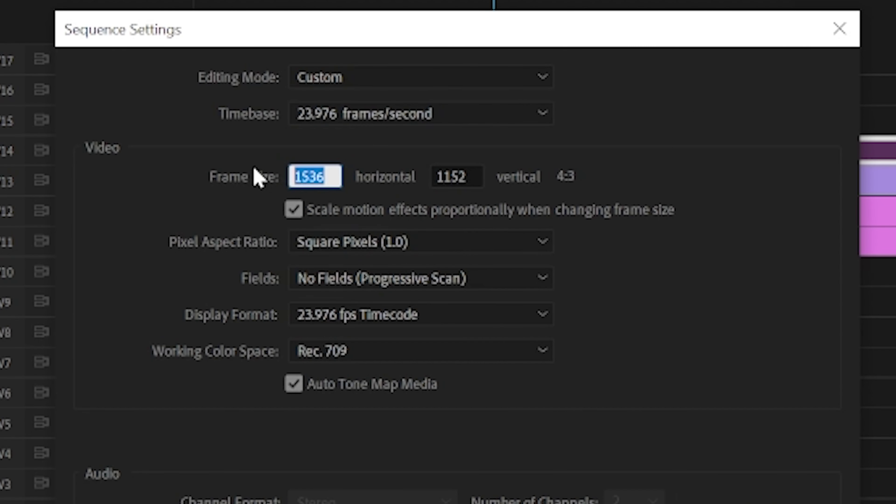
{"action": "type", "text": "1920"}
{"action": "key", "text": "Tab"}
{"action": "type", "text": "1080"}
{"action": "key", "text": "Return"}
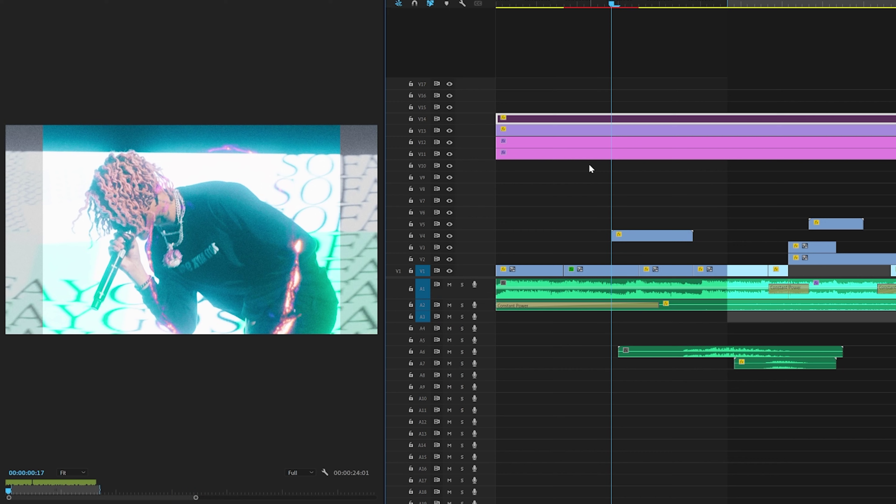
Apply the 1920 × 1080 frame size and park the playhead on the frame to export.
{"action": "left_click", "coordinate": [535, 4]}
{"action": "scroll", "coordinate": [546, 254], "scroll_direction": "up", "scroll_amount": 2}
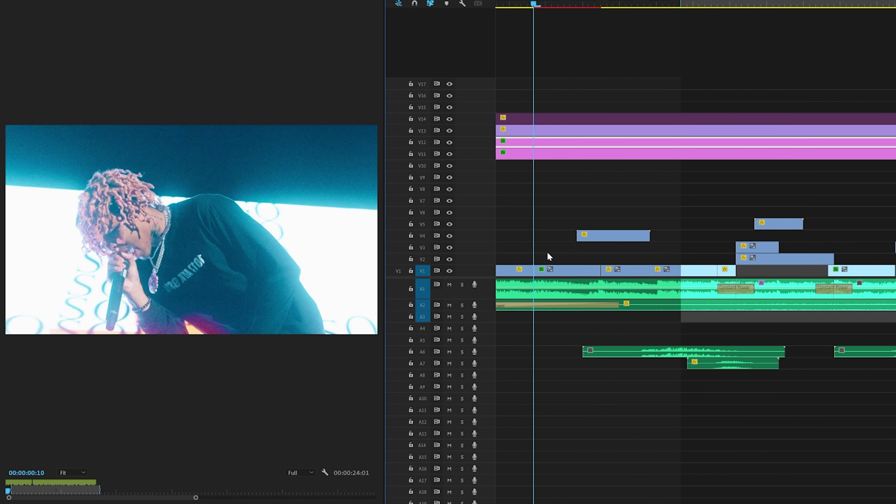
{"action": "left_click", "coordinate": [563, 4]}
{"action": "left_click_drag", "start_coordinate": [563, 4], "coordinate": [558, 4]}
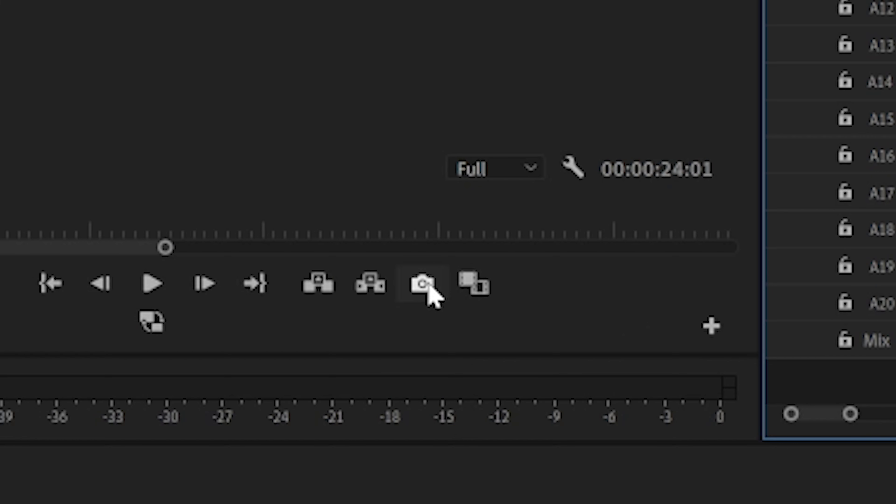
Export the current frame as still '1' into the Frames folder, overwriting the old file.
{"action": "left_click", "coordinate": [277, 503]}
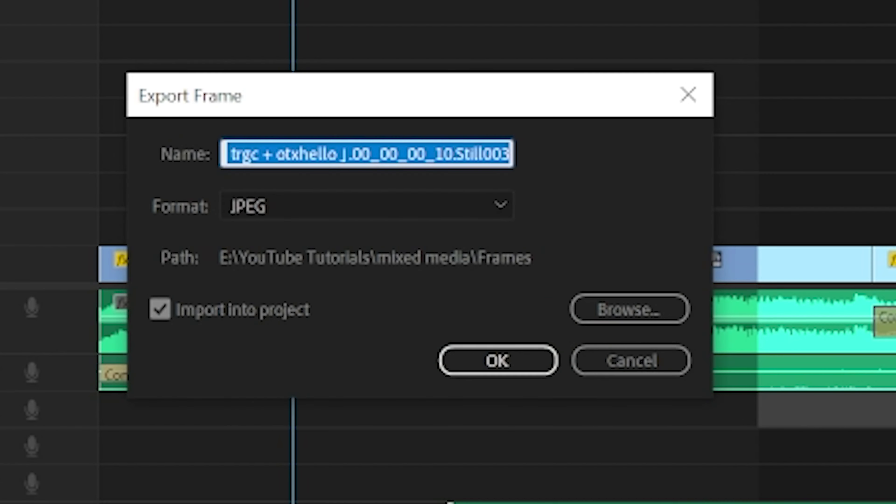
{"action": "left_click", "coordinate": [663, 285]}
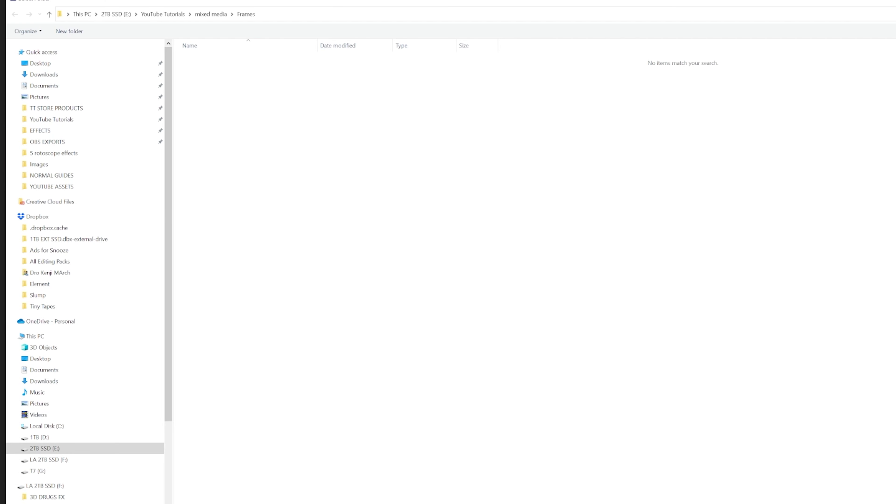
{"action": "key", "text": "Return"}
{"action": "left_click", "coordinate": [386, 164]}
{"action": "key", "text": "ctrl+a"}
{"action": "type", "text": "1"}
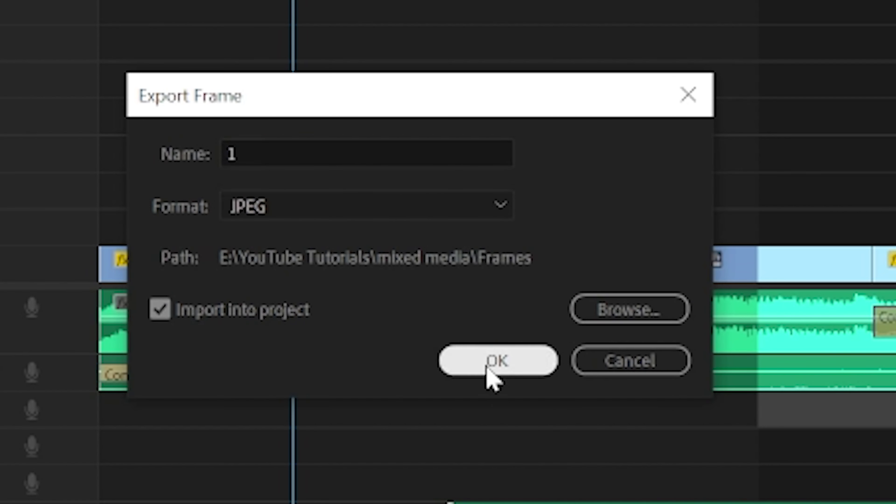
{"action": "left_click", "coordinate": [488, 369]}
{"action": "left_click", "coordinate": [380, 285]}
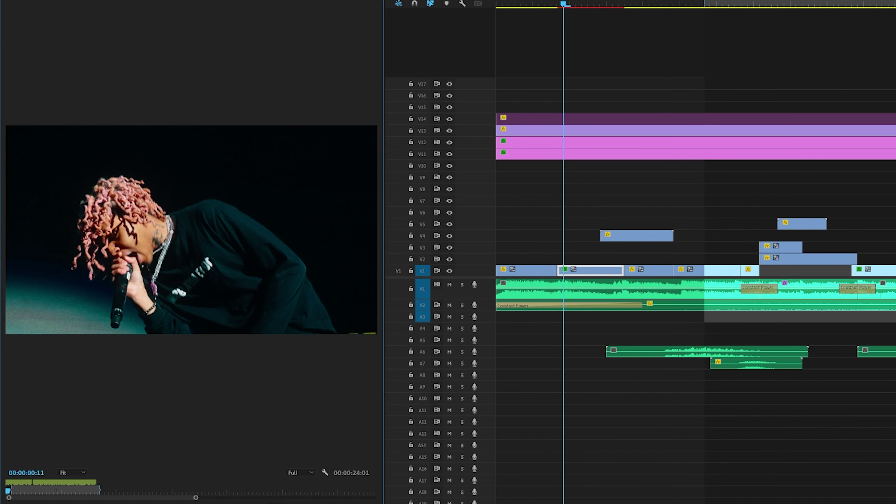
Export another still of the current frame named '2', overwriting the existing file.
{"action": "key", "text": "ctrl+shift+e"}
{"action": "type", "text": "2"}
{"action": "left_click", "coordinate": [621, 301]}
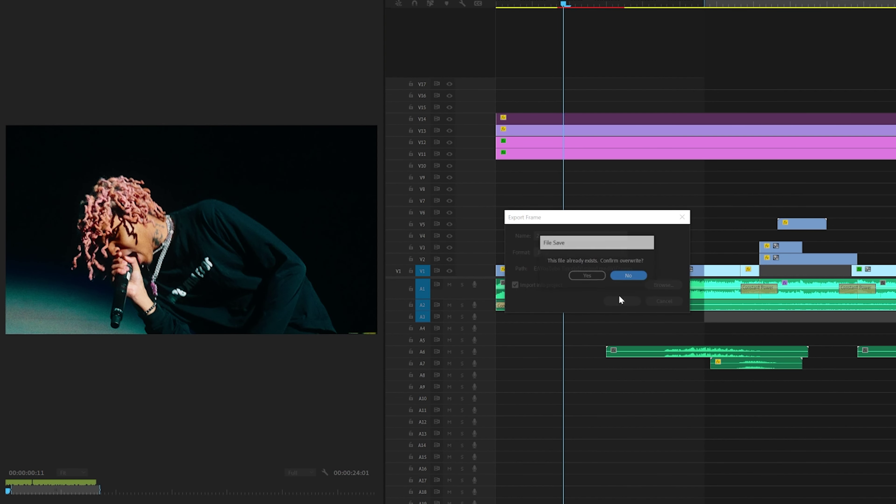
{"action": "left_click", "coordinate": [600, 275]}
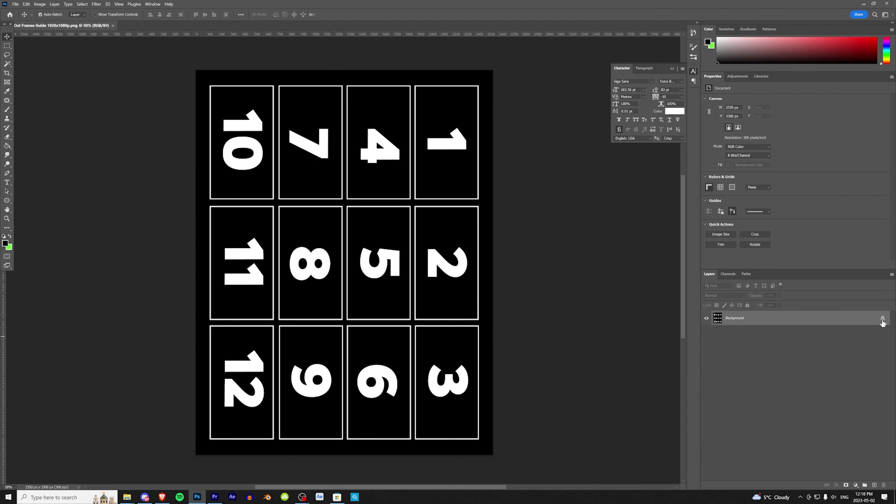
Unlock the guide's background layer and place all six exported frame images onto the canvas.
{"action": "left_click", "coordinate": [883, 319]}
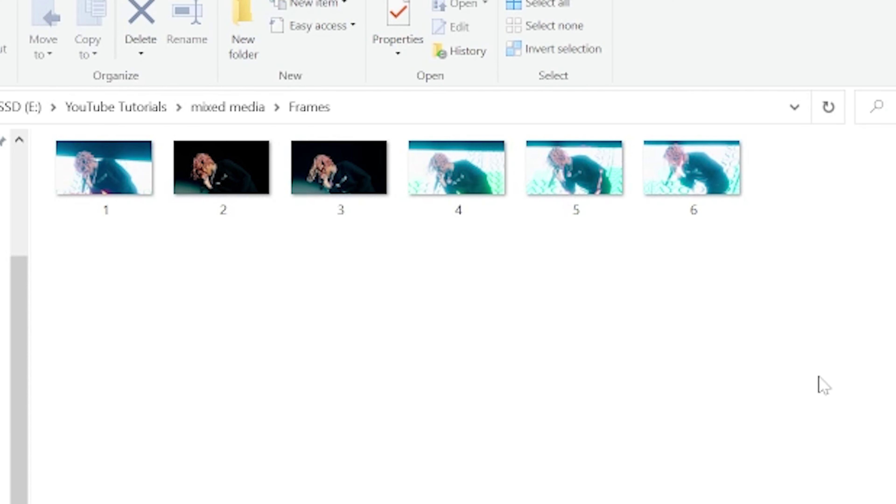
{"action": "left_click_drag", "start_coordinate": [115, 263], "coordinate": [676, 155]}
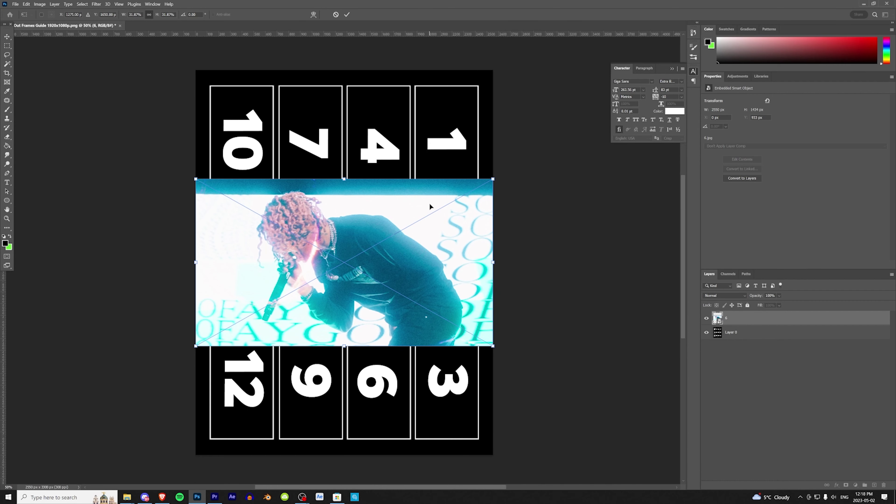
{"action": "key", "text": "Return"}
{"action": "key", "text": "Return"}
{"action": "key", "text": "Return"}
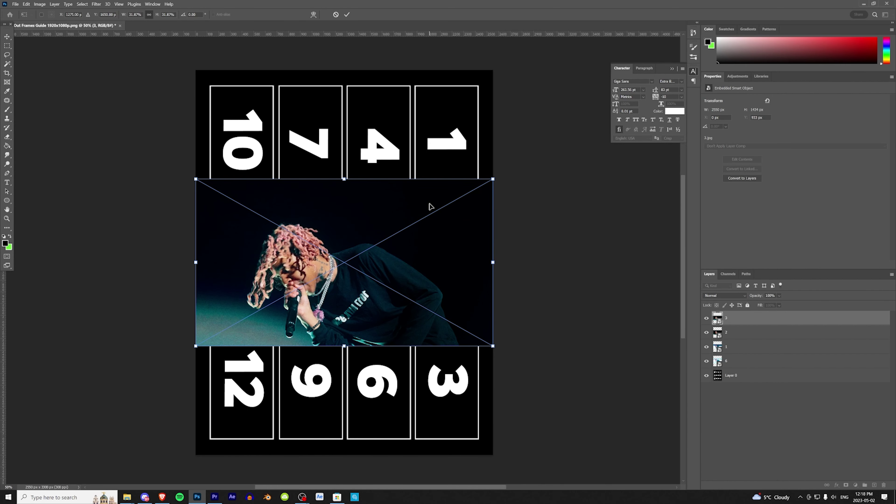
{"action": "key", "text": "Return"}
{"action": "key", "text": "Return"}
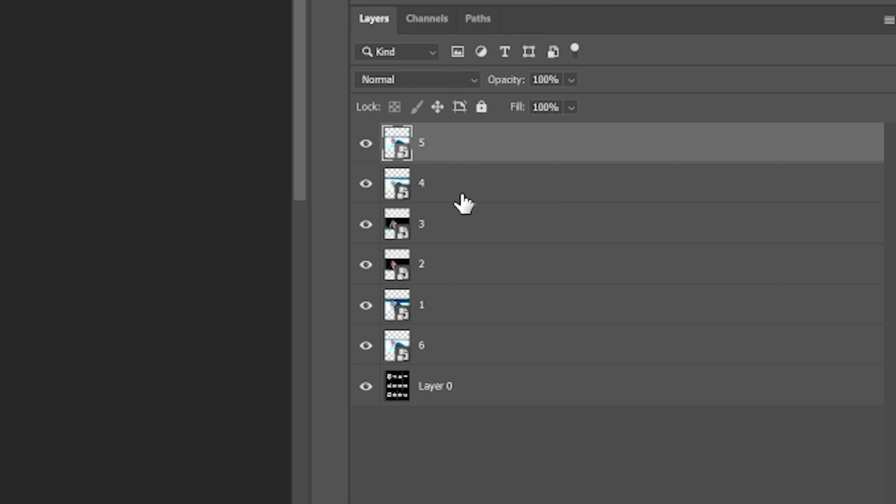
Select layers 4, 3 and 2 together and bring up their layer options.
{"action": "left_click", "coordinate": [463, 196], "text": "shift"}
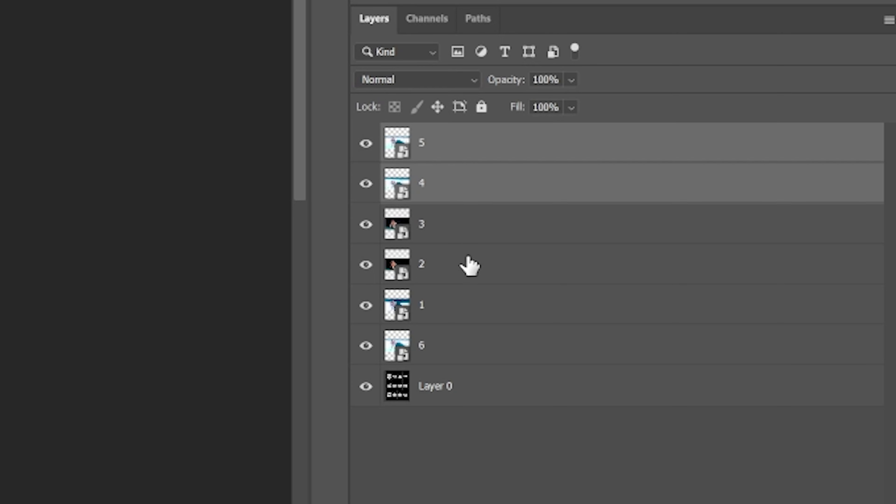
{"action": "left_click", "coordinate": [468, 263], "text": "shift"}
{"action": "left_click", "coordinate": [474, 307], "text": "shift"}
{"action": "right_click", "coordinate": [475, 307]}
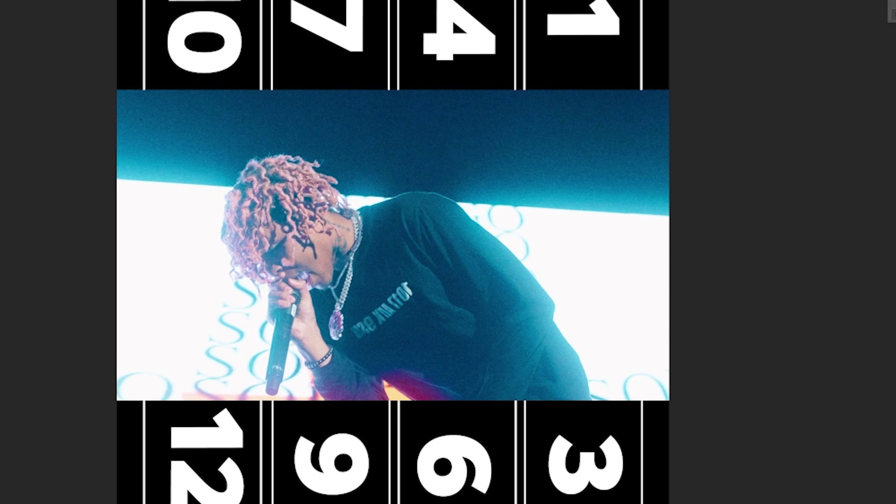
Rotate the centre photo a quarter turn and stretch it to fill card 1.
{"action": "key", "text": "ctrl+t"}
{"action": "left_click_drag", "start_coordinate": [711, 78], "coordinate": [449, 353]}
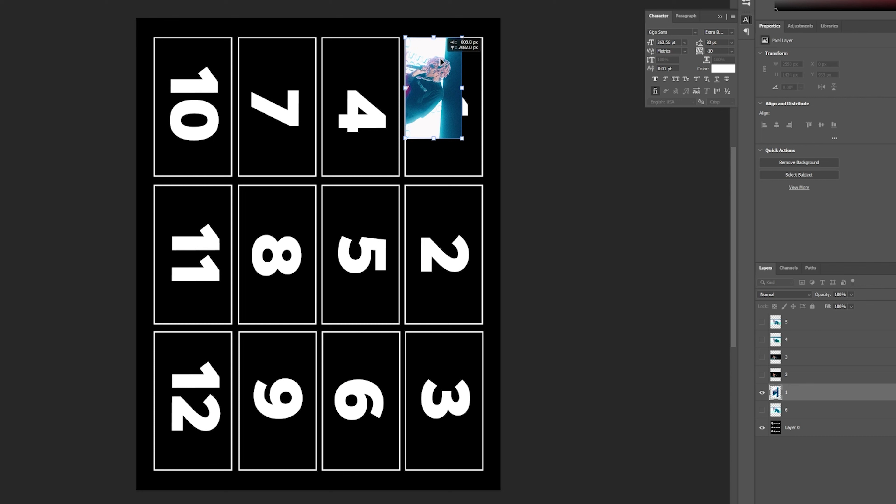
{"action": "left_click_drag", "start_coordinate": [462, 138], "coordinate": [482, 179]}
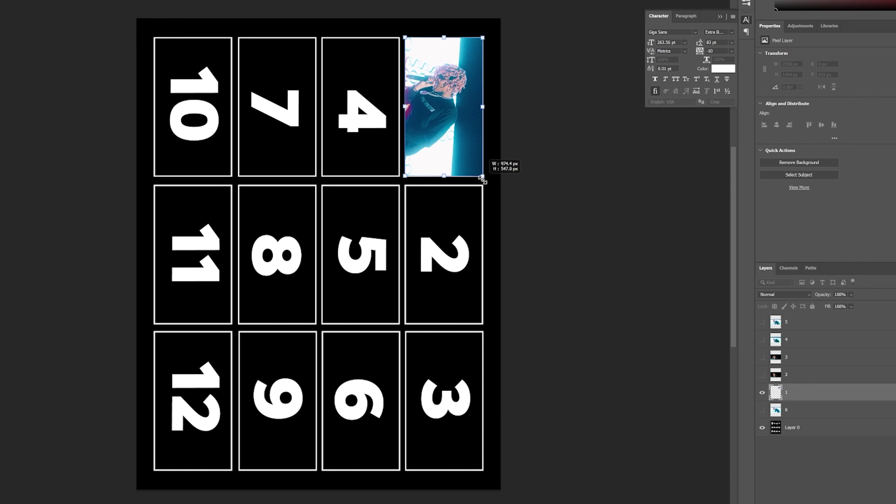
{"action": "key", "text": "Return"}
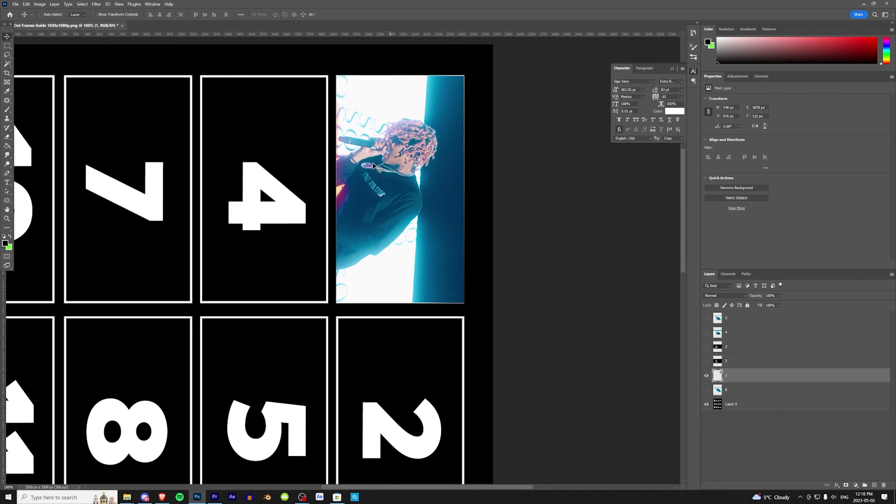
Zoom out, make layer 2 visible and select it for transforming.
{"action": "key", "text": "ctrl+minus"}
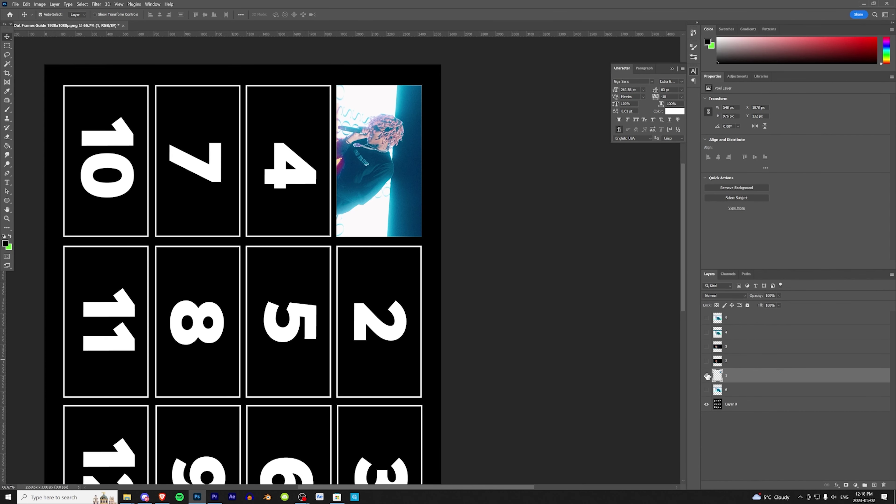
{"action": "left_click", "coordinate": [706, 360]}
{"action": "left_click", "coordinate": [762, 361]}
{"action": "key", "text": "ctrl+t"}
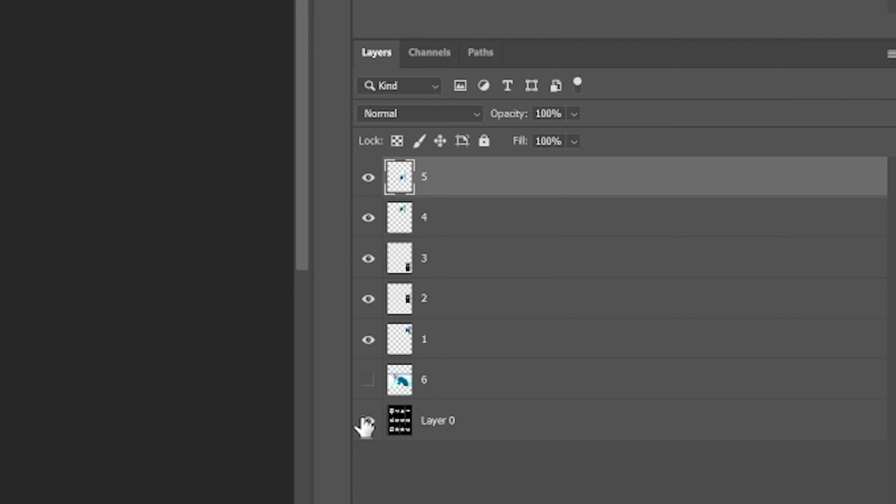
Hide Layer 0 and save the frames guide as a new file.
{"action": "left_click", "coordinate": [796, 468]}
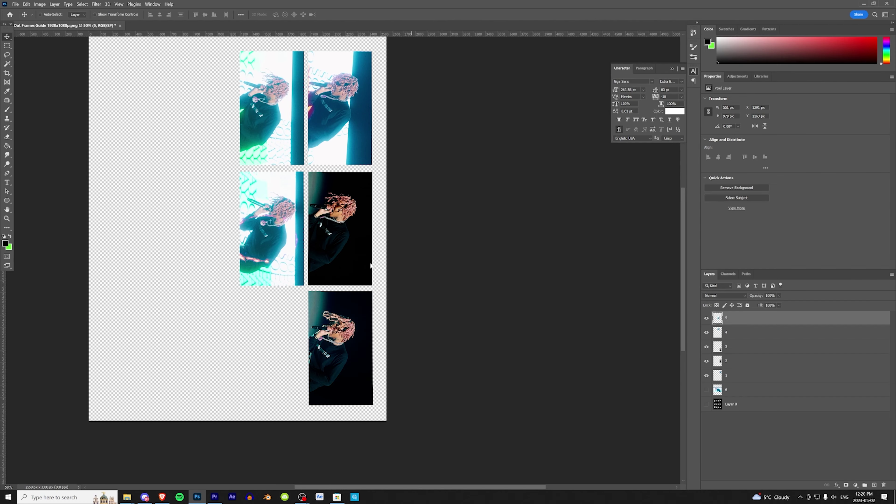
{"action": "key", "text": "ctrl+shift+s"}
{"action": "key", "text": "Return"}
Set up printing of the frames guide with Print Quality set to Best.
{"action": "left_click", "coordinate": [355, 497]}
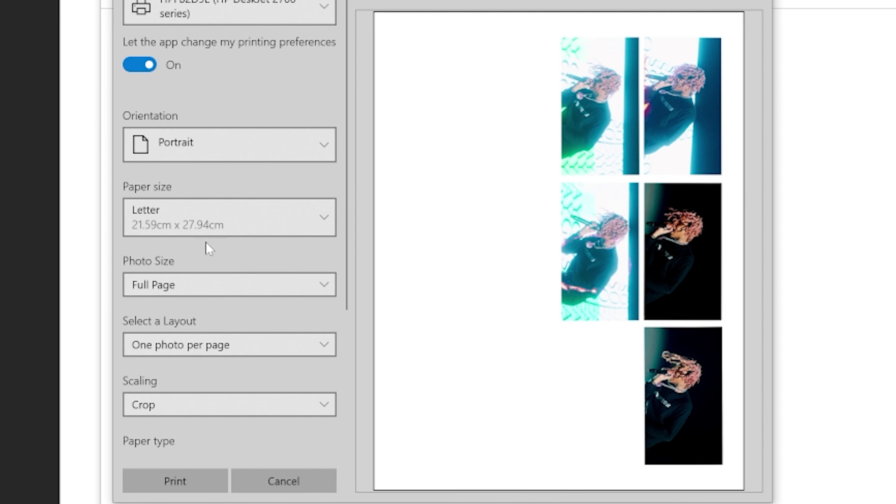
{"action": "scroll", "coordinate": [194, 428], "scroll_direction": "down", "scroll_amount": 5}
{"action": "left_click", "coordinate": [175, 439]}
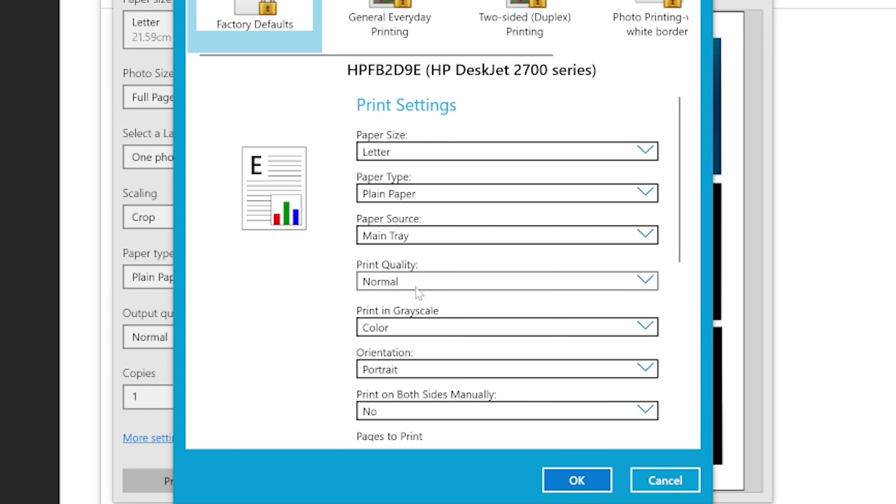
{"action": "left_click", "coordinate": [419, 293]}
{"action": "left_click", "coordinate": [400, 284]}
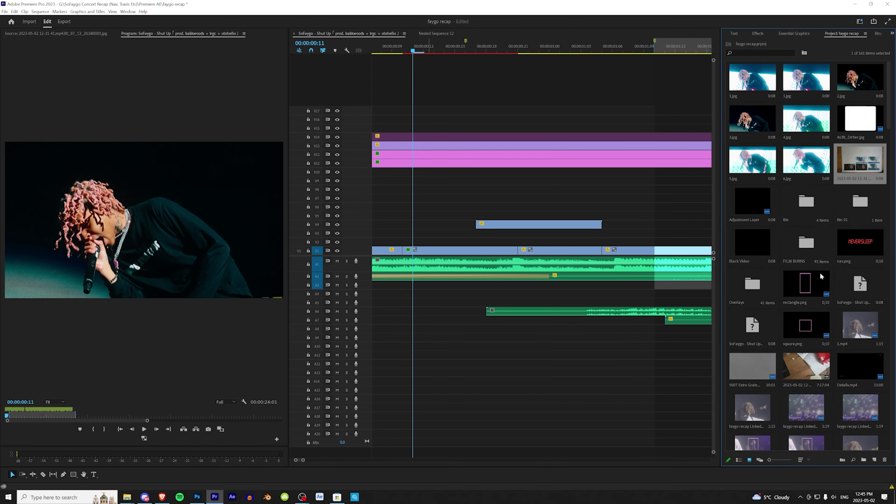
{"action": "double_click", "coordinate": [859, 207]}
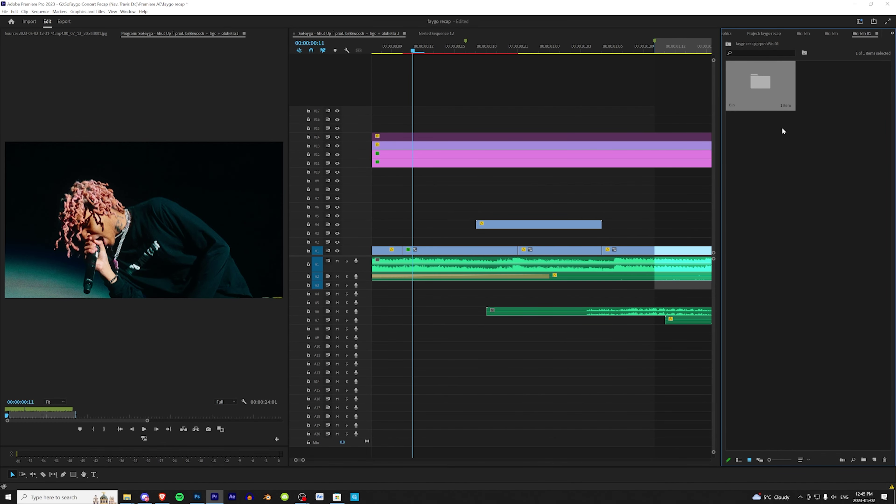
{"action": "mouse_move", "coordinate": [135, 500]}
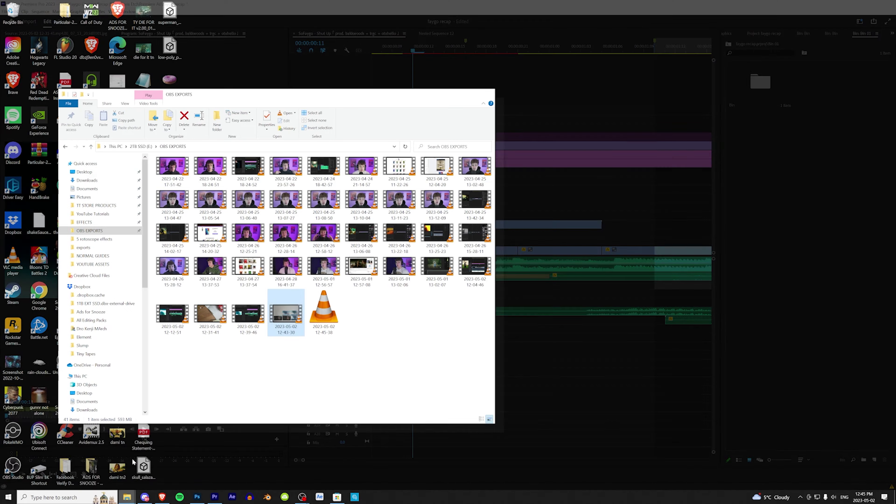
{"action": "left_click", "coordinate": [133, 461]}
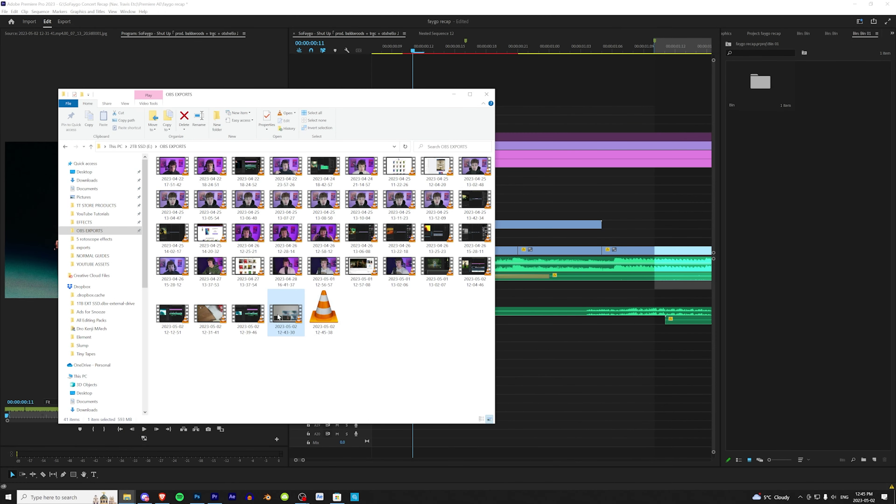
{"action": "left_click_drag", "start_coordinate": [778, 244], "coordinate": [787, 226]}
{"action": "double_click", "coordinate": [831, 86]}
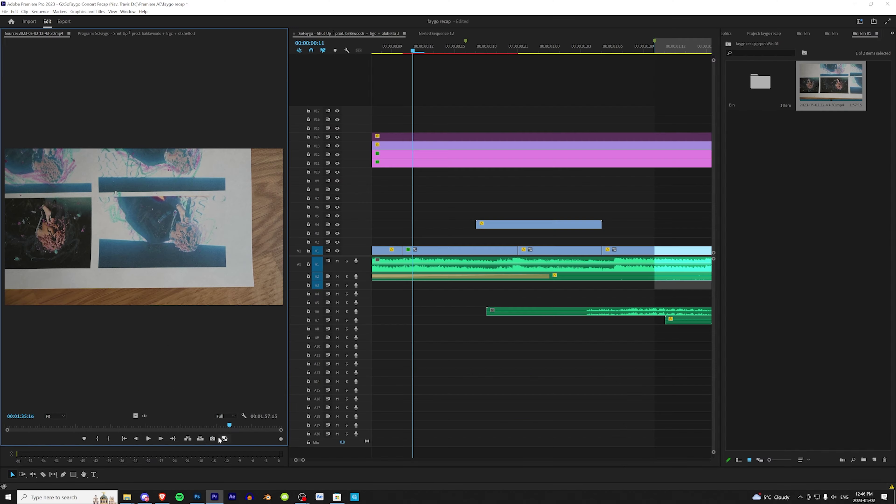
Export several JPEG stills of the drawn-on printouts from the Source monitor, starting with '1'.
{"action": "left_click", "coordinate": [212, 439]}
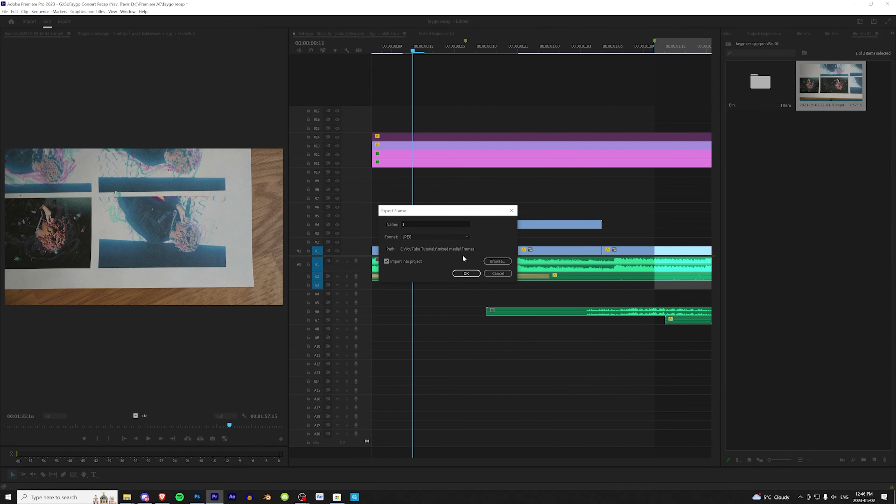
{"action": "key", "text": "Return"}
{"action": "left_click", "coordinate": [212, 439]}
{"action": "key", "text": "Return"}
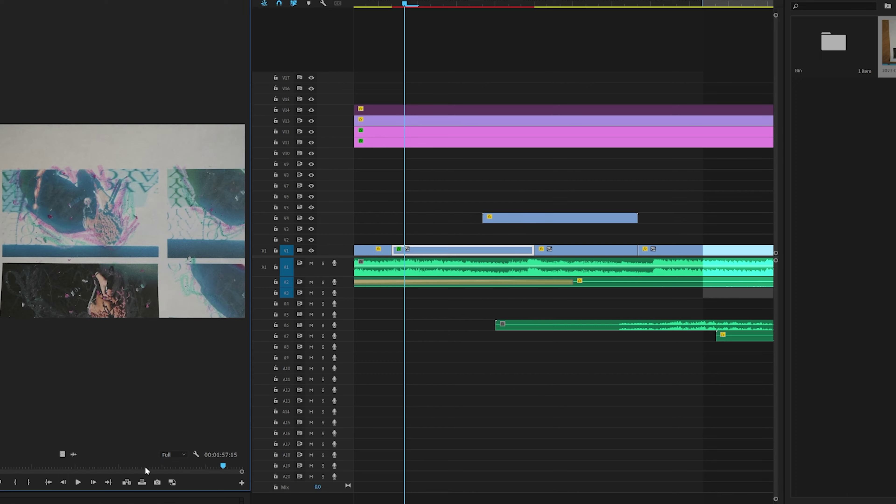
{"action": "left_click", "coordinate": [157, 482]}
{"action": "left_click", "coordinate": [468, 278]}
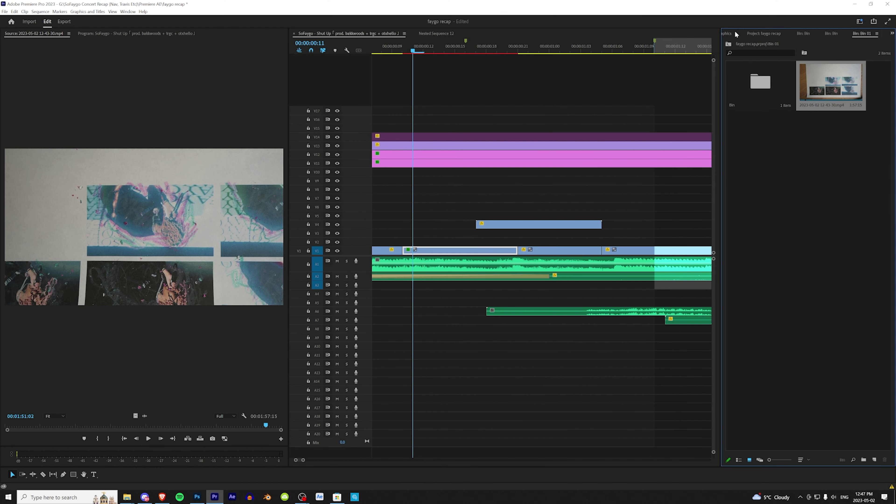
Show the main faygo recap project bin and step frame by frame to find the cut.
{"action": "left_click", "coordinate": [736, 34]}
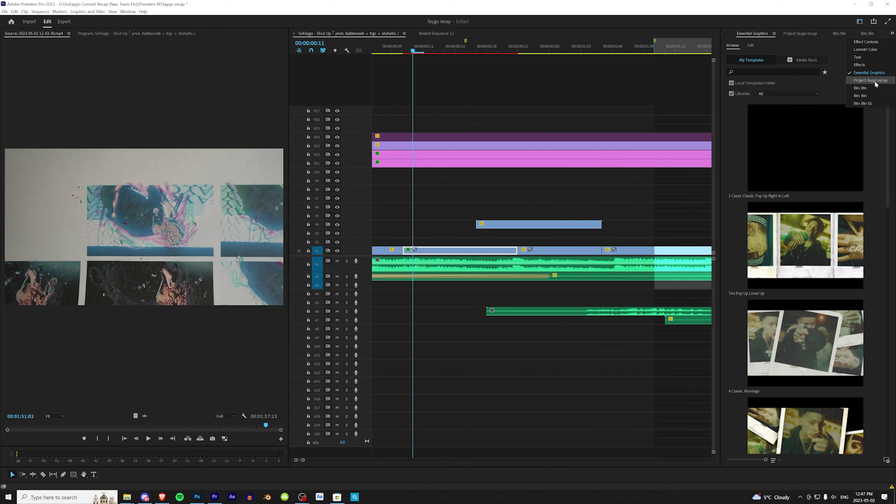
{"action": "left_click", "coordinate": [870, 81]}
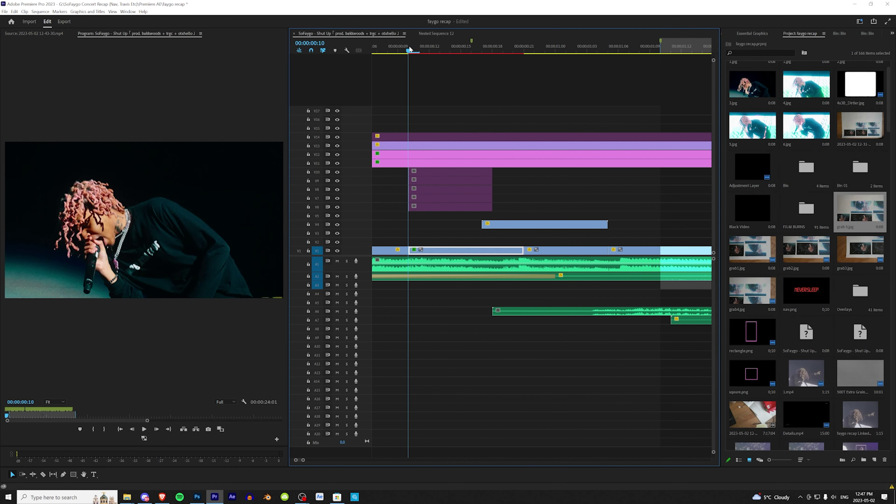
{"action": "key", "text": "Right"}
{"action": "key", "text": "Left"}
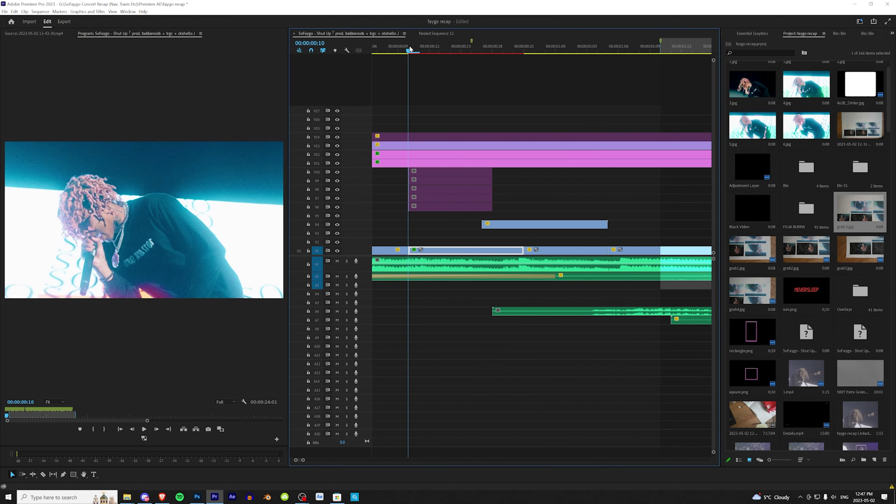
{"action": "key", "text": "Right"}
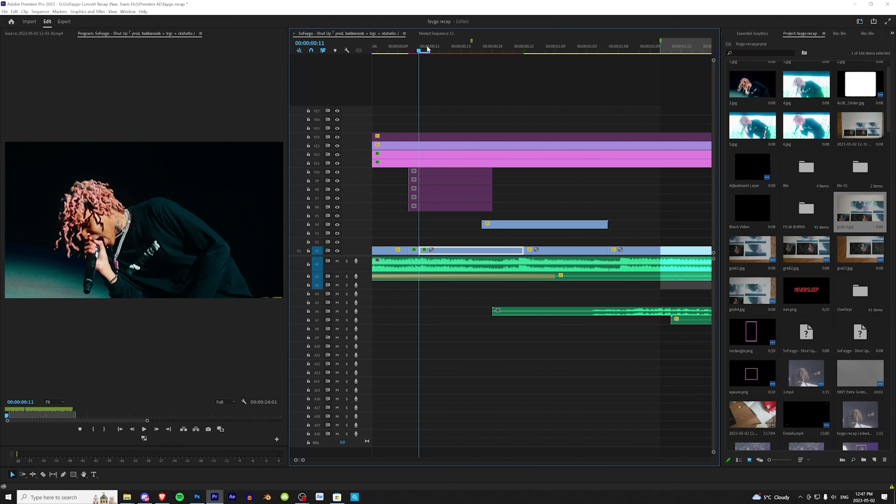
Split the performance clip at the playhead and trim the V7 still to a few frames.
{"action": "key", "text": "ctrl+k"}
{"action": "left_click_drag", "start_coordinate": [427, 49], "coordinate": [481, 51]}
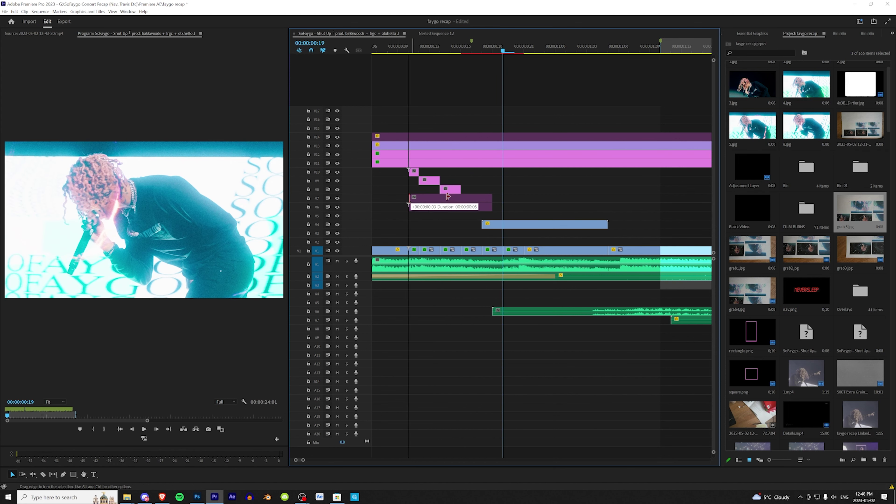
{"action": "left_click_drag", "start_coordinate": [449, 197], "coordinate": [503, 207]}
Rotate the first grab still on V10 by 180°.
{"action": "left_click", "coordinate": [410, 52]}
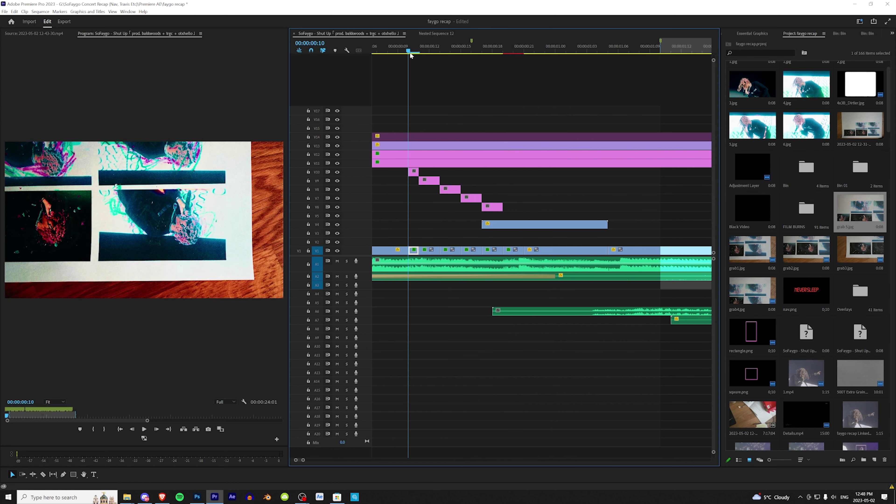
{"action": "left_click", "coordinate": [412, 172]}
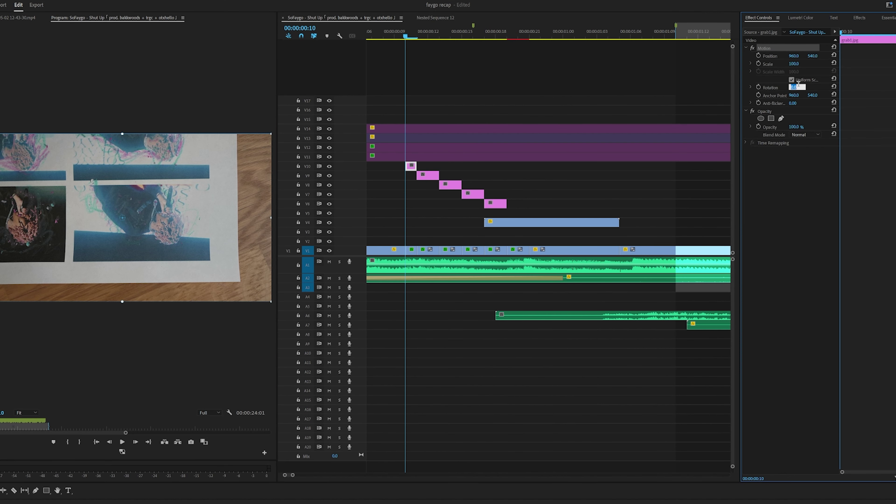
{"action": "type", "text": "180"}
{"action": "key", "text": "Return"}
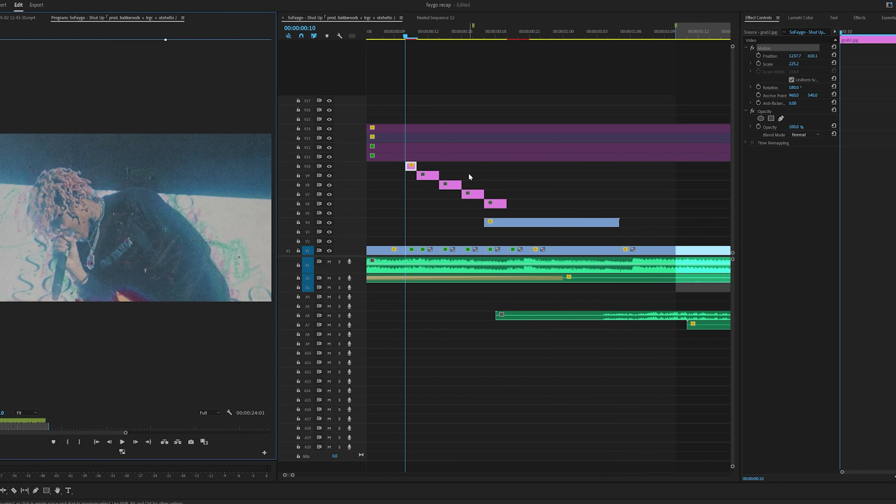
Step to the next grab still and move its image up and left in the frame.
{"action": "key", "text": "ctrl+alt+v"}
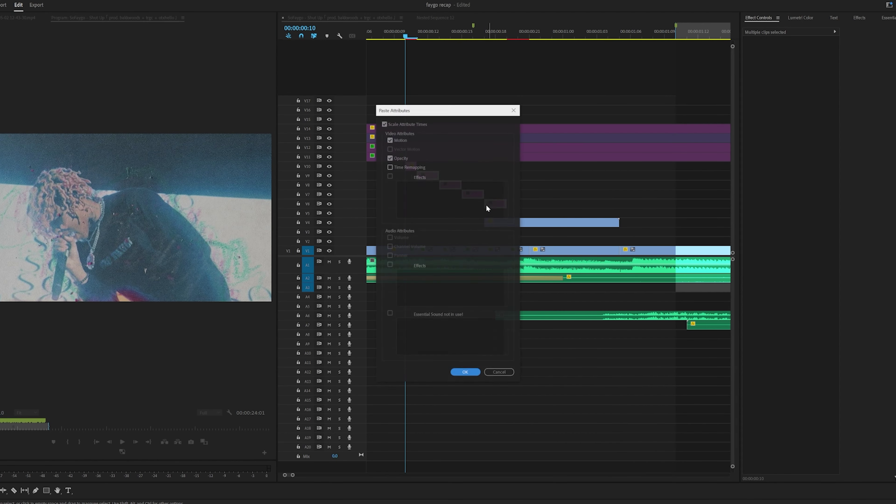
{"action": "left_click", "coordinate": [499, 373]}
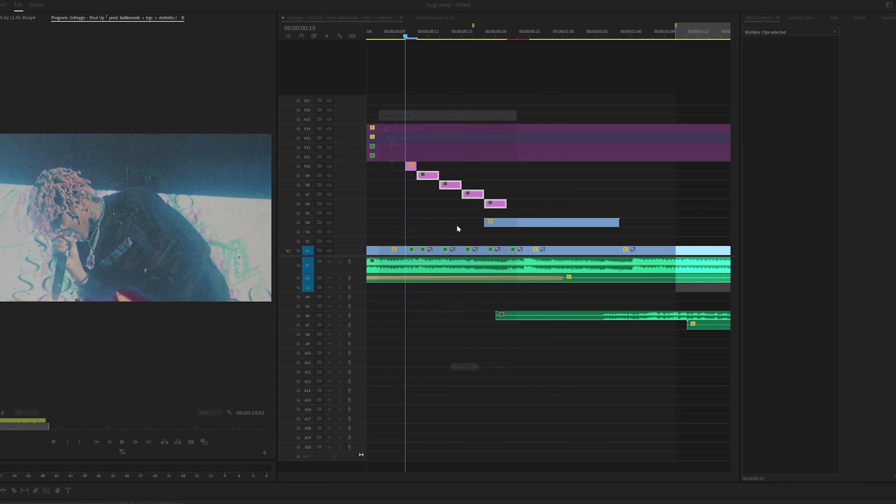
{"action": "key", "text": "Right"}
{"action": "key", "text": "Right"}
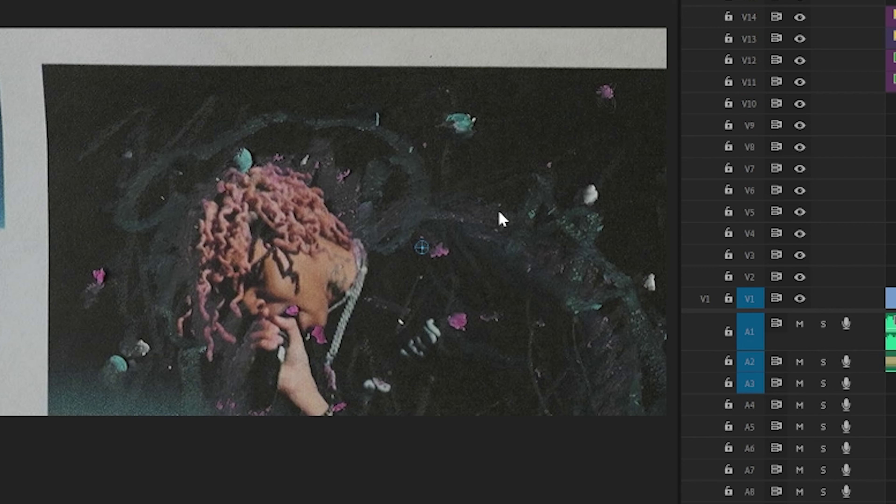
{"action": "left_click_drag", "start_coordinate": [200, 214], "coordinate": [165, 197]}
{"action": "key", "text": "Right"}
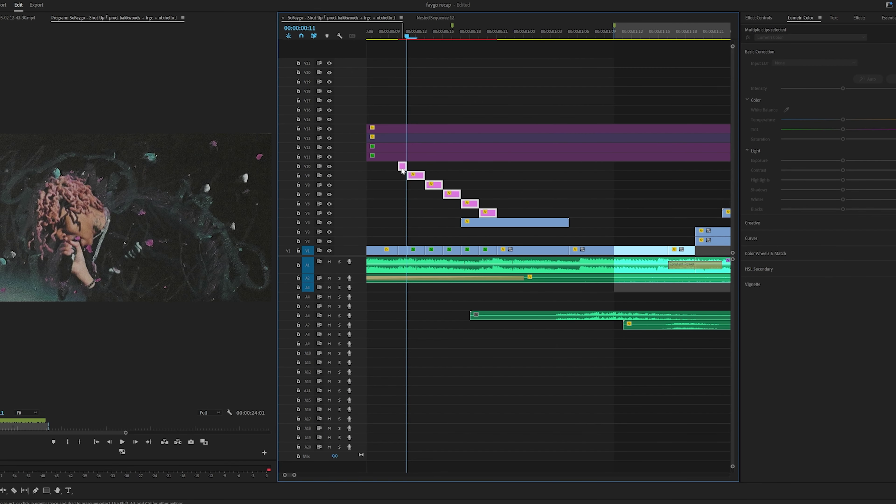
Raise the grab-still staircase to tracks V20–V15 and return to the first grab still's frame.
{"action": "left_click_drag", "start_coordinate": [402, 169], "coordinate": [393, 75]}
{"action": "left_click_drag", "start_coordinate": [491, 203], "coordinate": [489, 129]}
{"action": "left_click", "coordinate": [396, 28]}
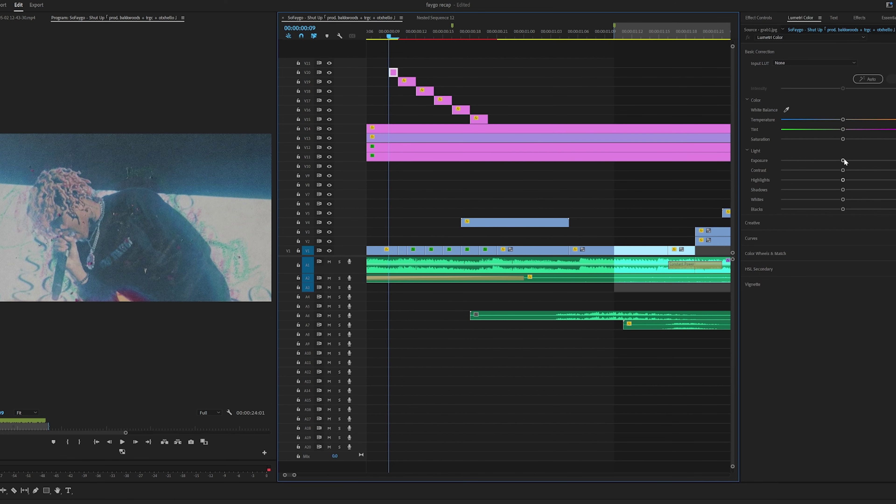
Boost the first grab's contrast, lower its highlights, and paste that Lumetri grade onto the other stills.
{"action": "left_click_drag", "start_coordinate": [866, 171], "coordinate": [893, 171]}
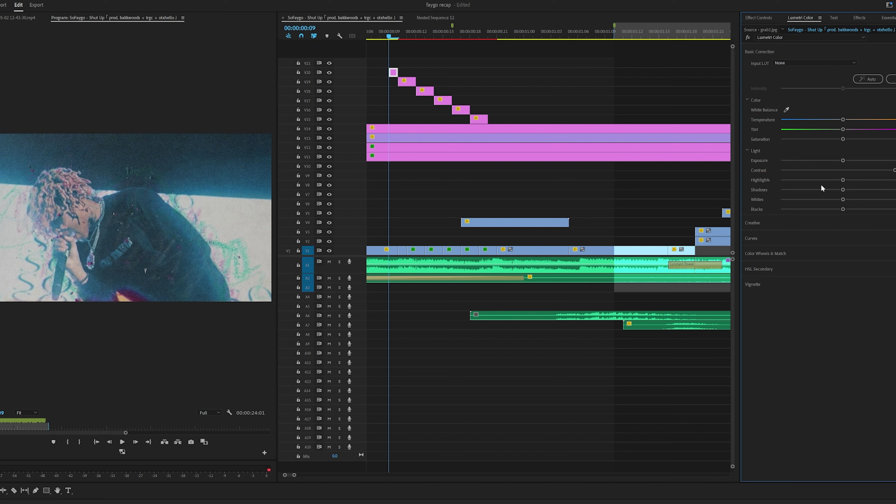
{"action": "left_click_drag", "start_coordinate": [821, 181], "coordinate": [817, 184]}
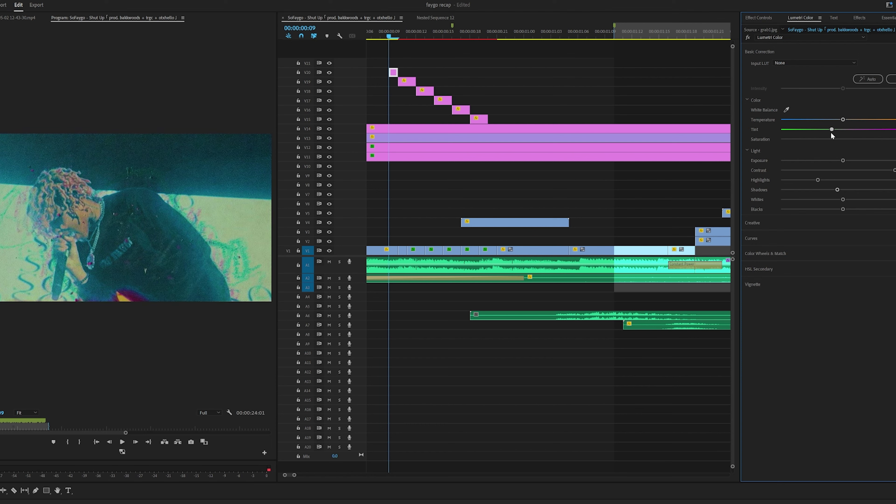
{"action": "left_click", "coordinate": [512, 83]}
{"action": "key", "text": "Right"}
{"action": "left_click_drag", "start_coordinate": [525, 66], "coordinate": [402, 118]}
{"action": "key", "text": "ctrl+alt+v"}
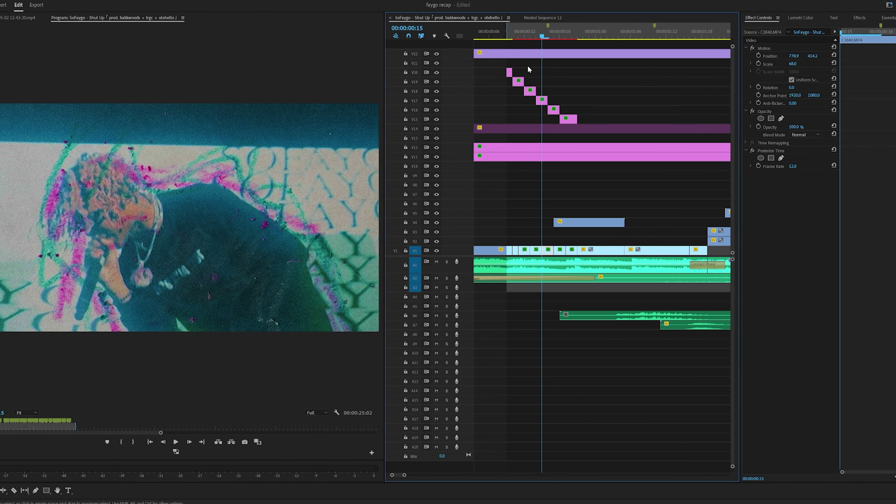
Scrub through the mixed-media section to preview the teal-graded stills over the performance.
{"action": "left_click_drag", "start_coordinate": [515, 31], "coordinate": [542, 63]}
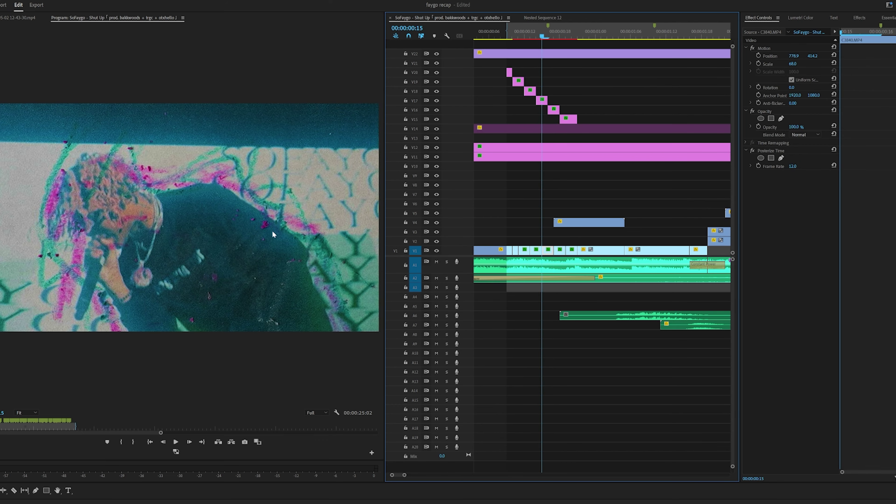